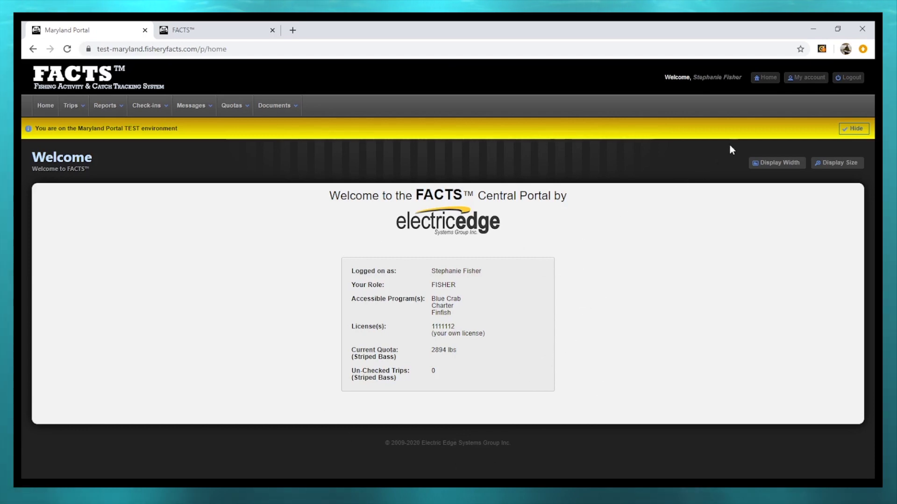
# Open the My Account page to view security details, access roles and preferences.
pyautogui.click(795, 84)
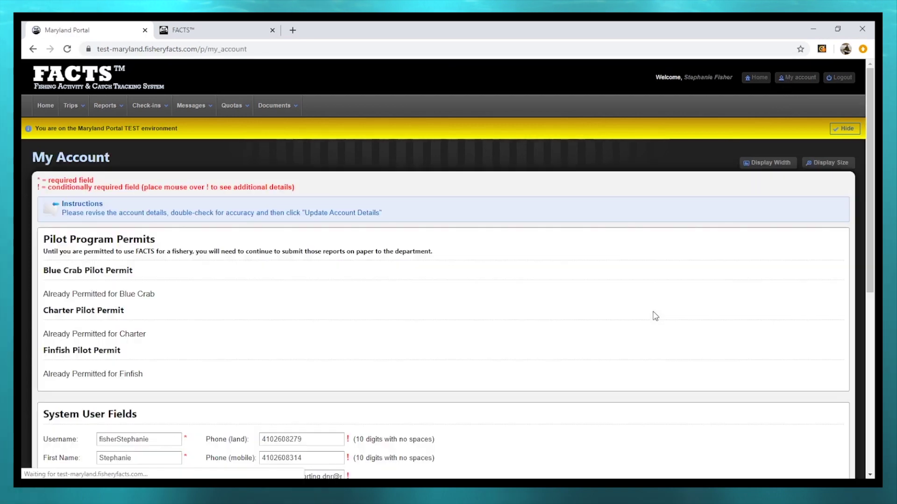
pyautogui.scroll(-1, 585, 336)
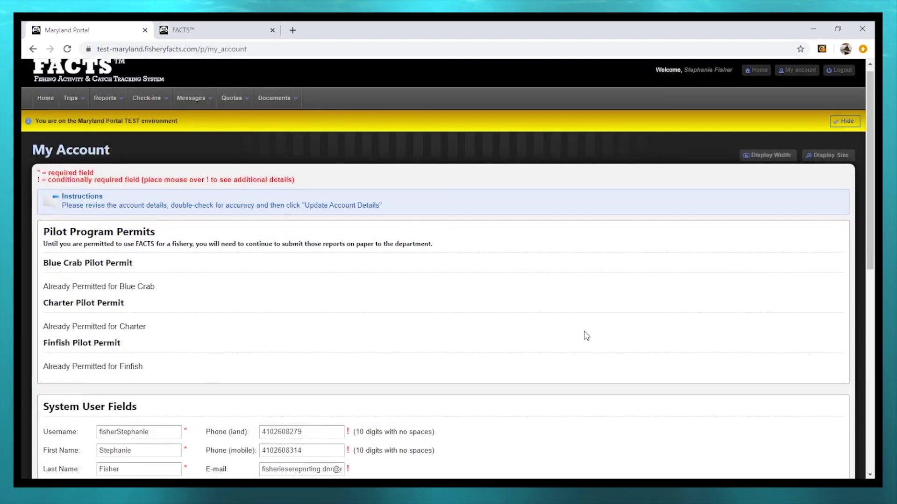
pyautogui.scroll(-2, 586, 336)
pyautogui.scroll(-1, 584, 340)
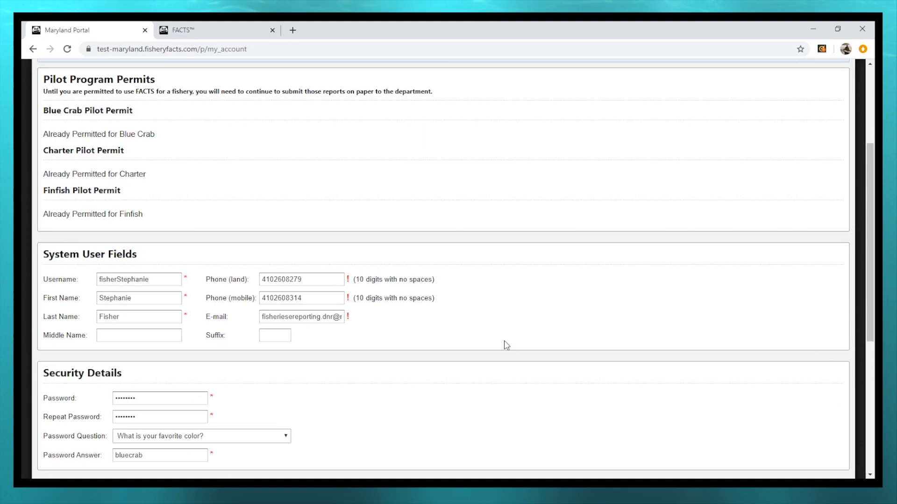
pyautogui.scroll(-2, 506, 345)
pyautogui.scroll(-2, 505, 345)
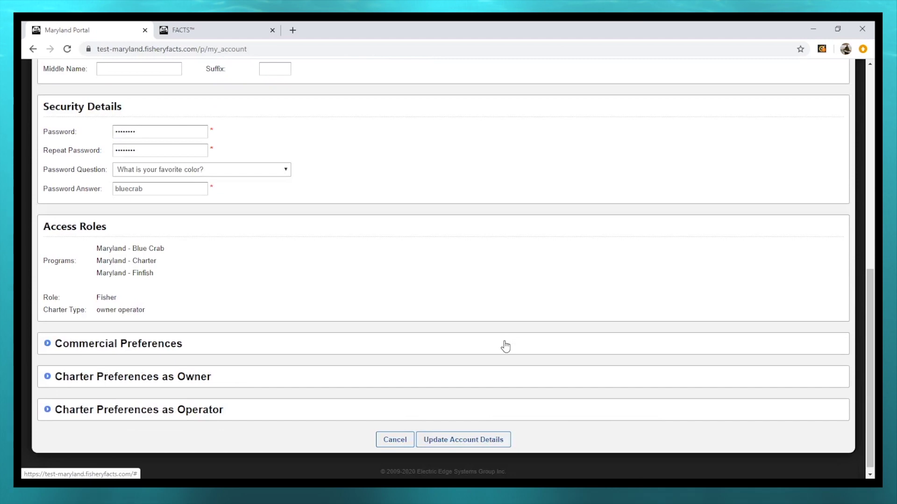
# Expand 'Charter Preferences as Owner' to show vessels, operators, areas and gear.
pyautogui.click(47, 378)
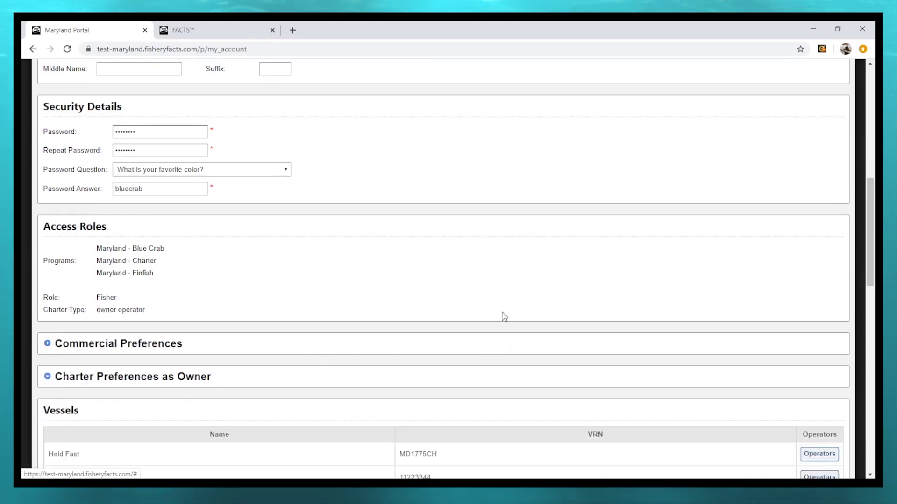
pyautogui.scroll(-2, 571, 288)
pyautogui.scroll(-2, 571, 288)
pyautogui.scroll(-1, 572, 287)
pyautogui.scroll(-1, 567, 274)
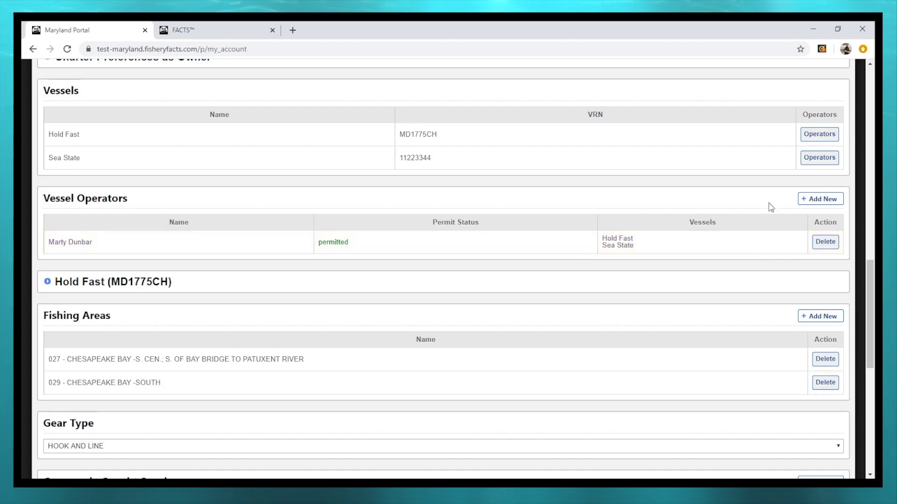
pyautogui.click(818, 199)
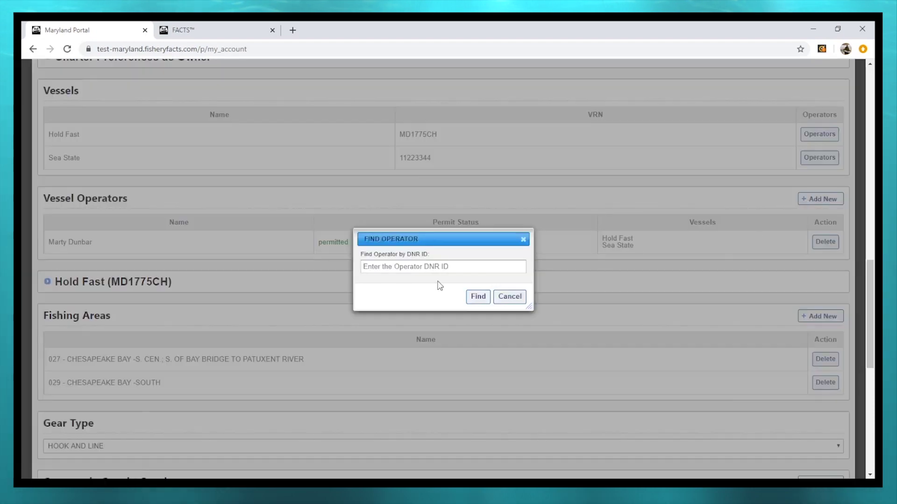
pyautogui.write('456')
pyautogui.write('789')
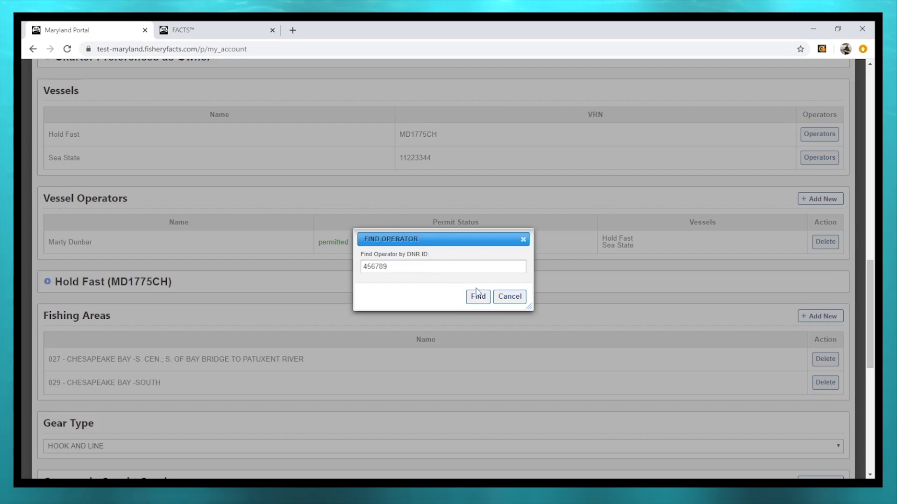
pyautogui.click(476, 298)
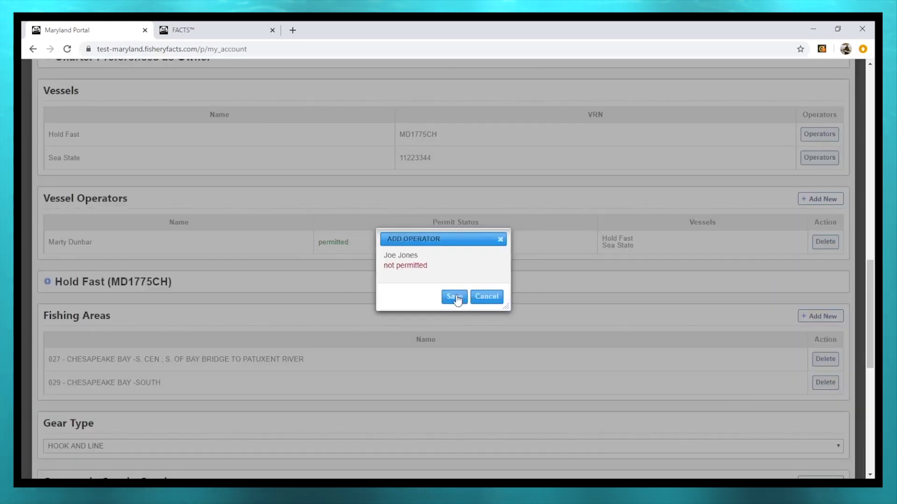
pyautogui.click(456, 298)
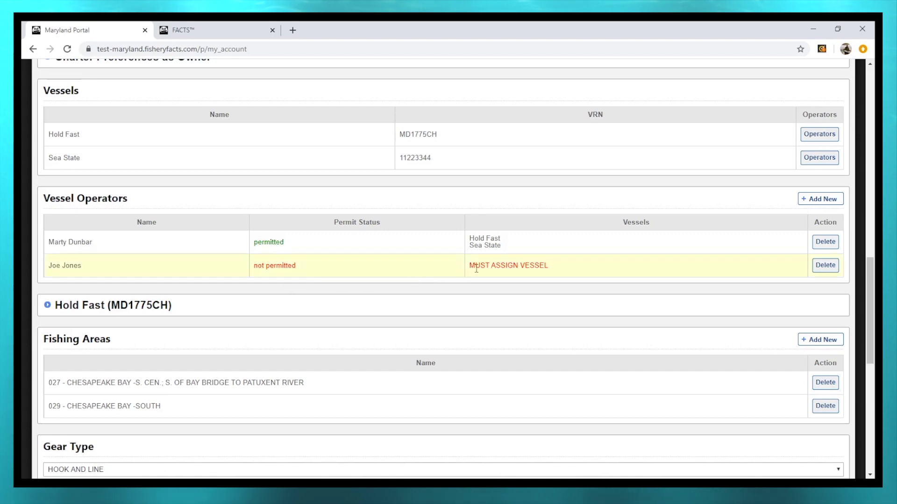
pyautogui.click(812, 142)
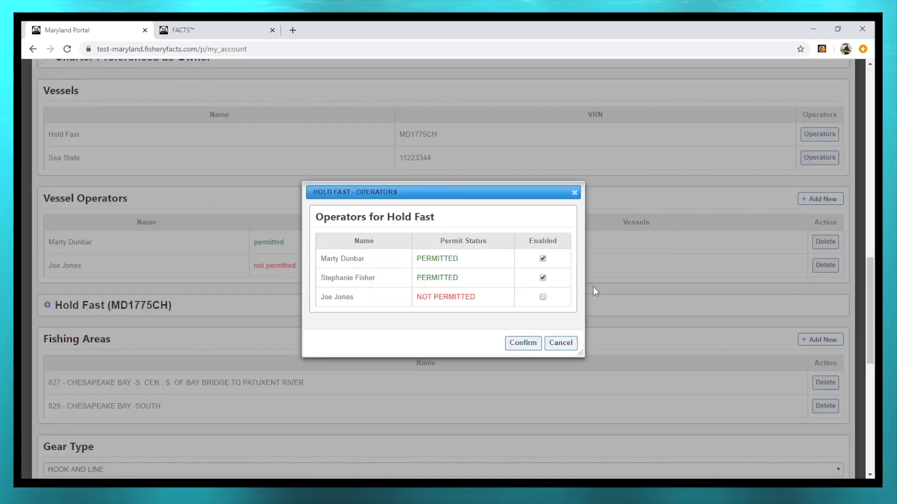
pyautogui.click(523, 343)
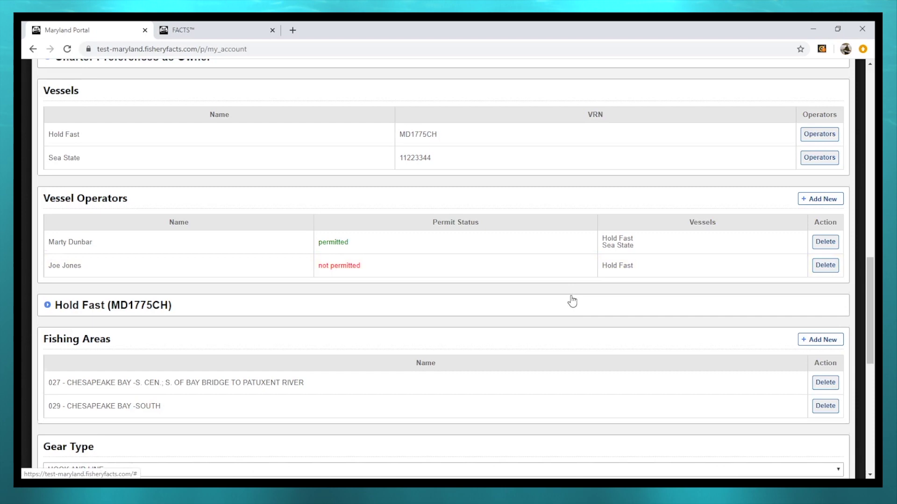
pyautogui.scroll(-2, 571, 303)
pyautogui.scroll(-1, 571, 303)
pyautogui.scroll(-1, 568, 306)
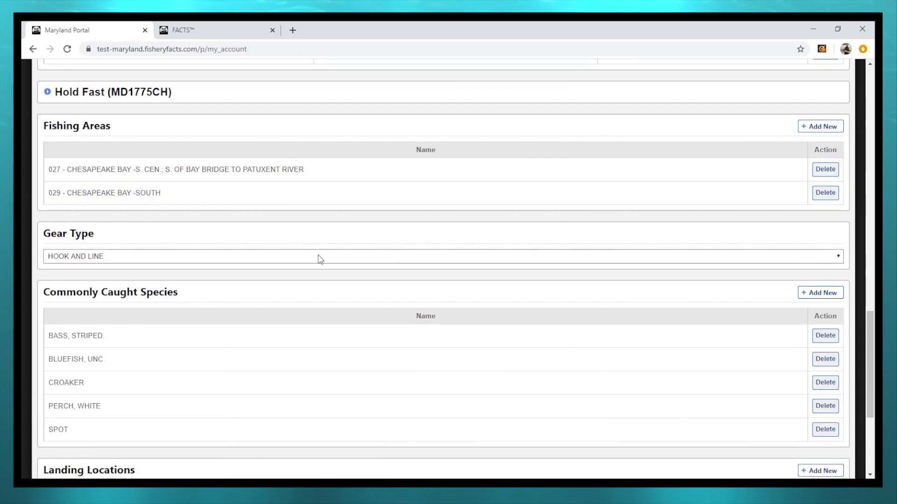
# Check Hold Fast's gear type choices unchanged, then go to the FACTS mobile account page.
pyautogui.click(801, 260)
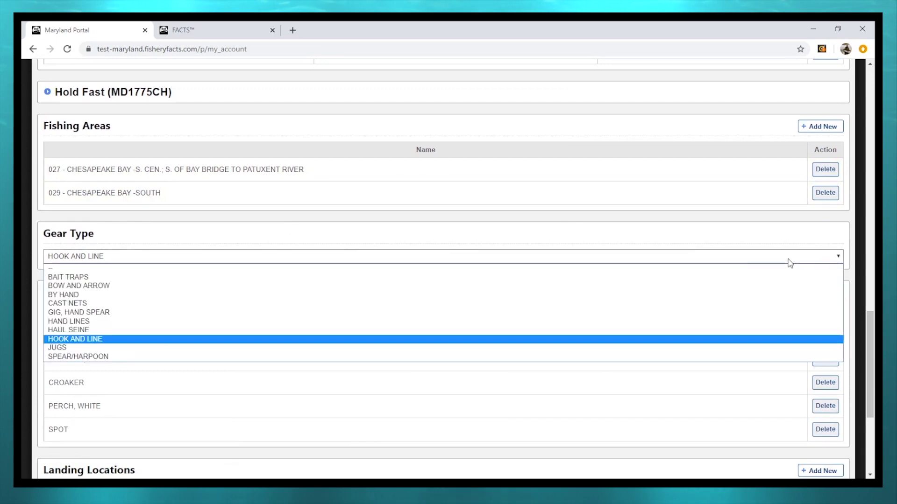
pyautogui.click(650, 238)
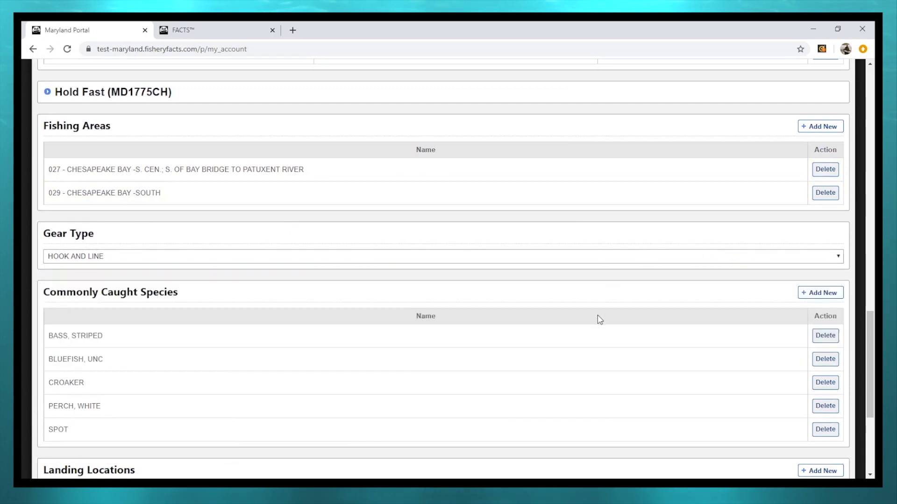
pyautogui.scroll(-1, 599, 320)
pyautogui.scroll(-1, 597, 322)
pyautogui.scroll(-1, 589, 337)
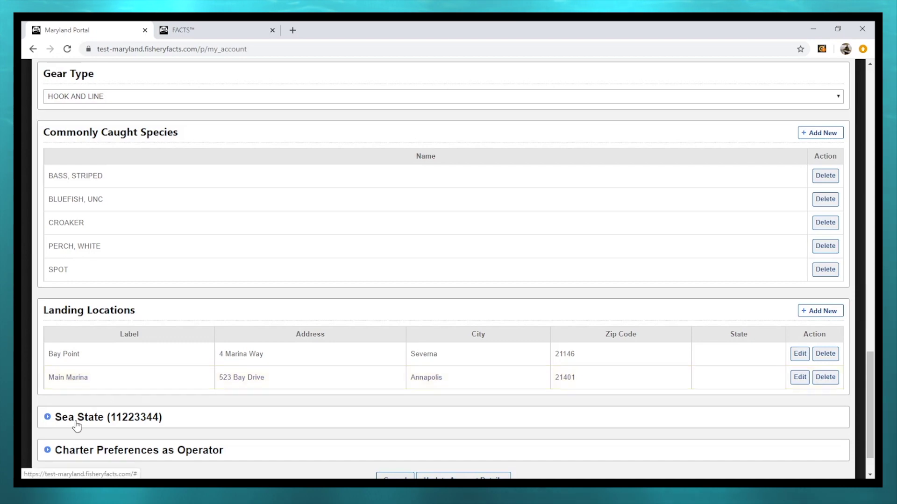
pyautogui.click(198, 30)
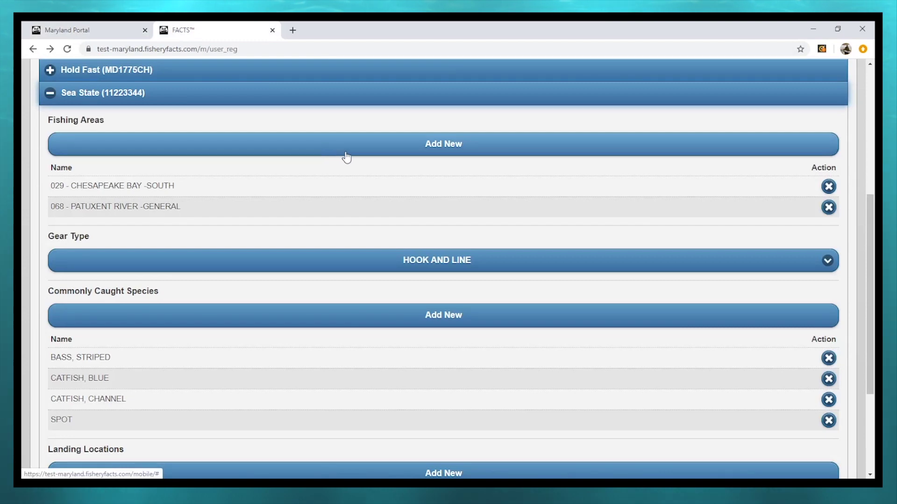
# Add 'BLUEFISH, UNC' as a commonly caught species for Sea State.
pyautogui.click(442, 319)
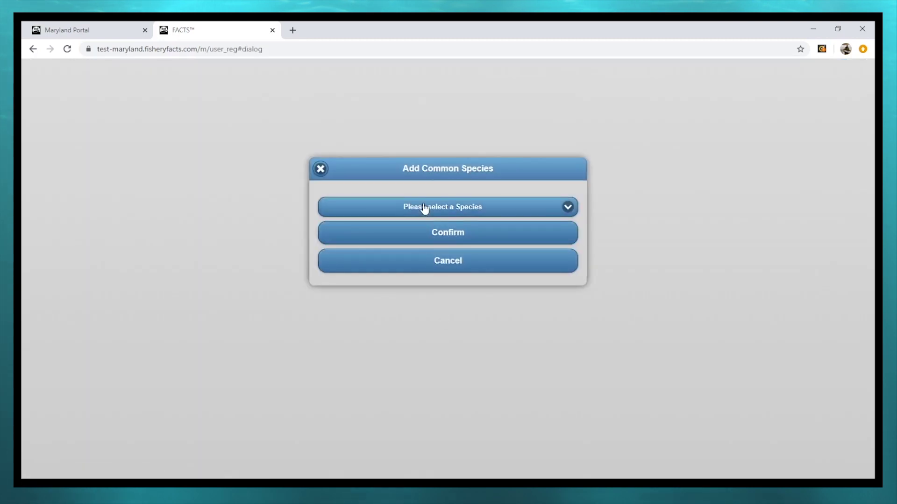
pyautogui.click(424, 207)
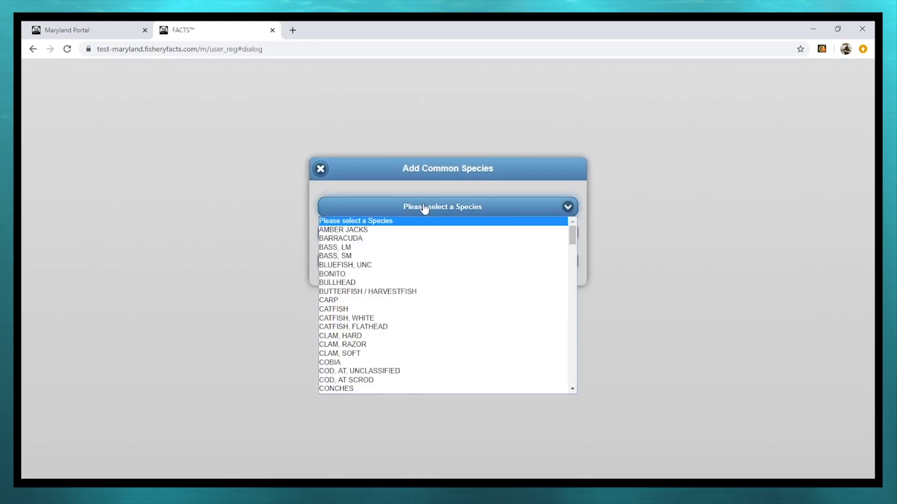
pyautogui.click(365, 266)
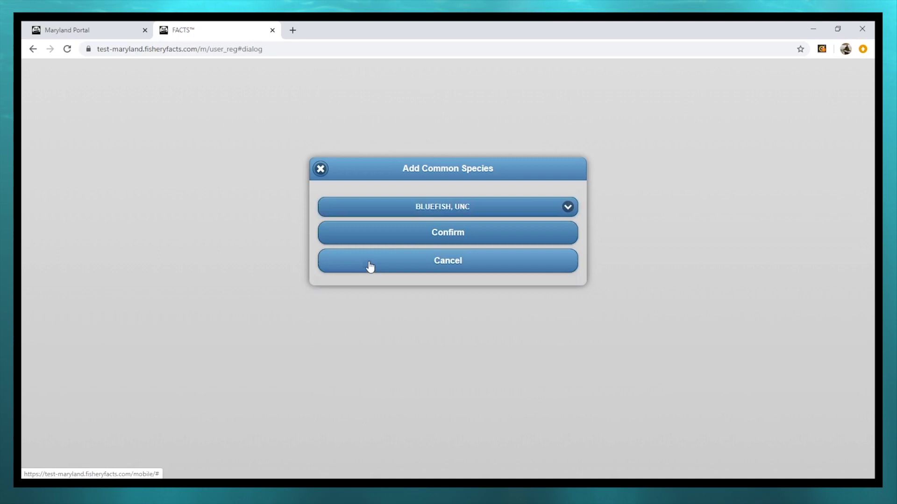
pyautogui.click(440, 238)
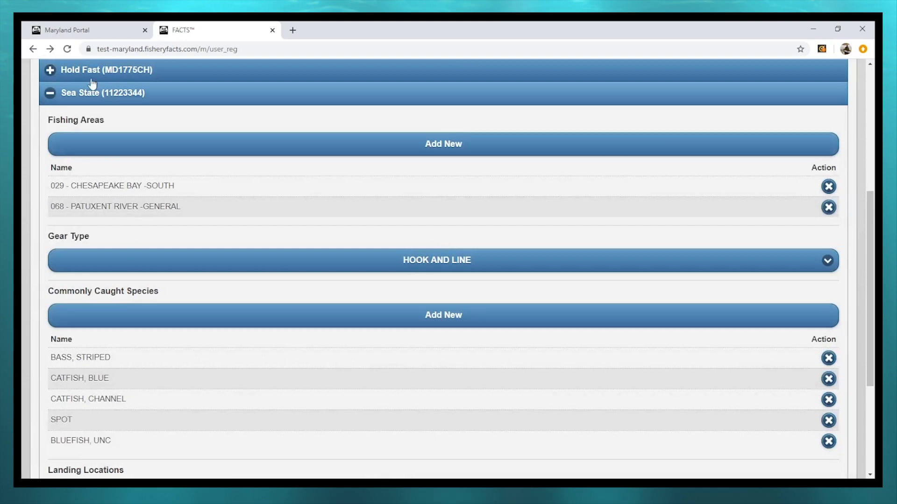
# Back on the Maryland Portal tab, expand 'Charter Preferences as Operator' to show Reel Time.
pyautogui.click(88, 34)
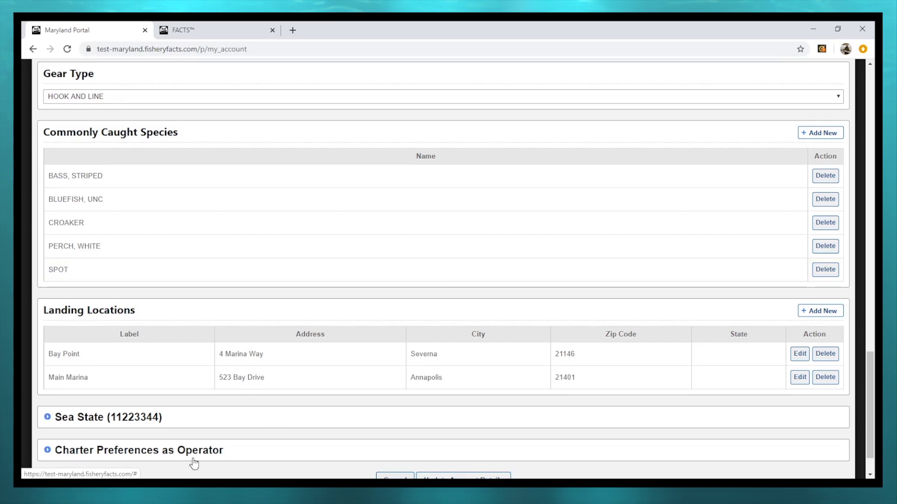
pyautogui.click(49, 451)
pyautogui.scroll(-2, 380, 324)
pyautogui.scroll(-1, 351, 281)
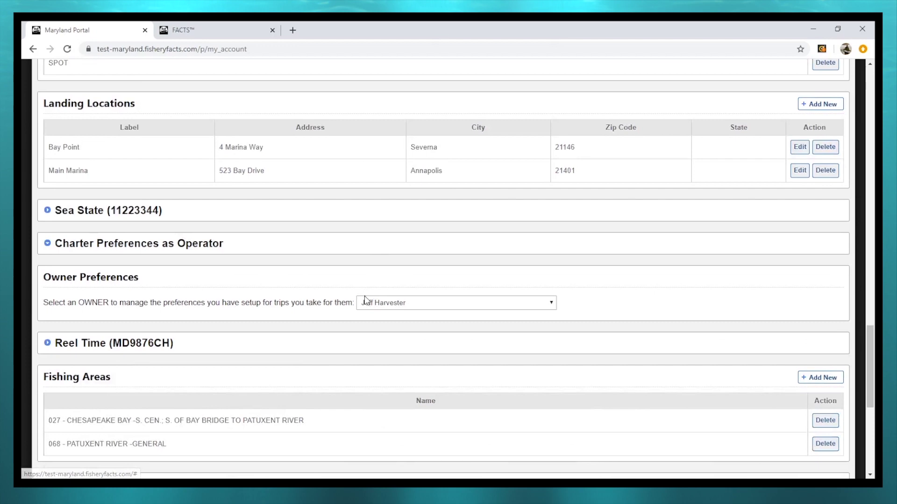
pyautogui.scroll(-2, 338, 262)
pyautogui.scroll(-2, 338, 261)
pyautogui.scroll(1, 338, 261)
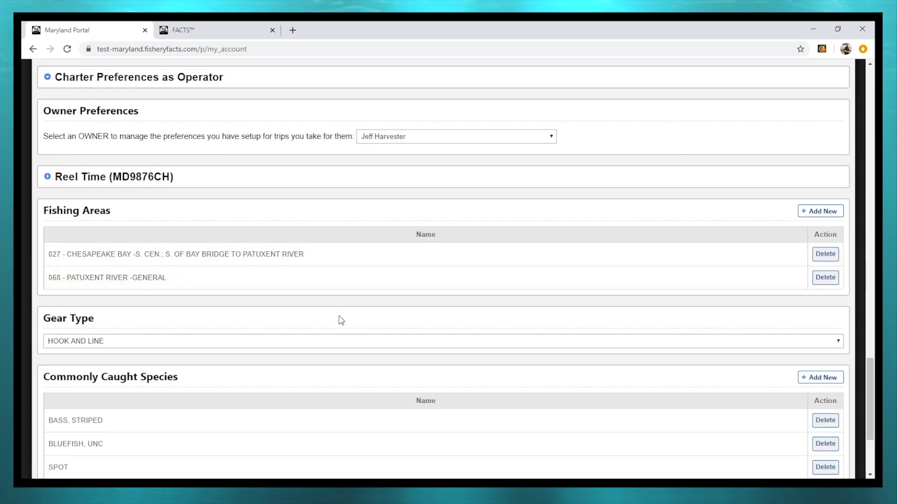
pyautogui.scroll(-1, 358, 361)
pyautogui.scroll(-1, 364, 375)
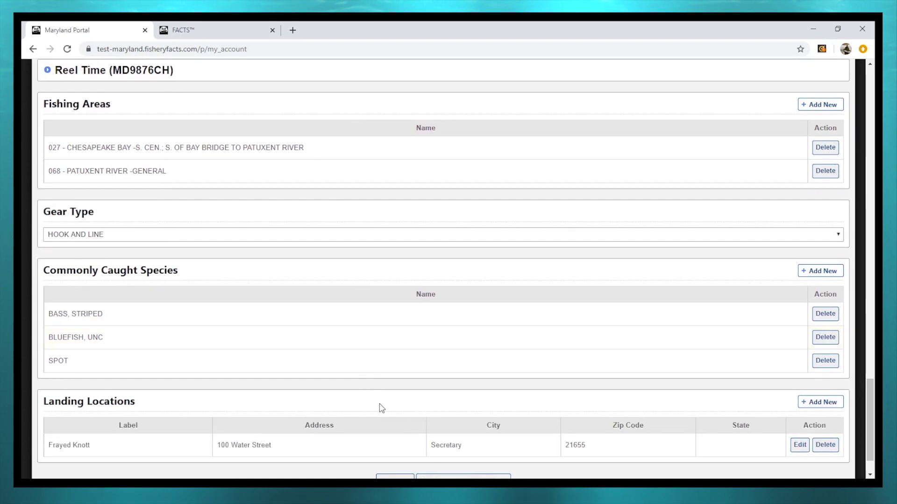
pyautogui.scroll(-1, 381, 407)
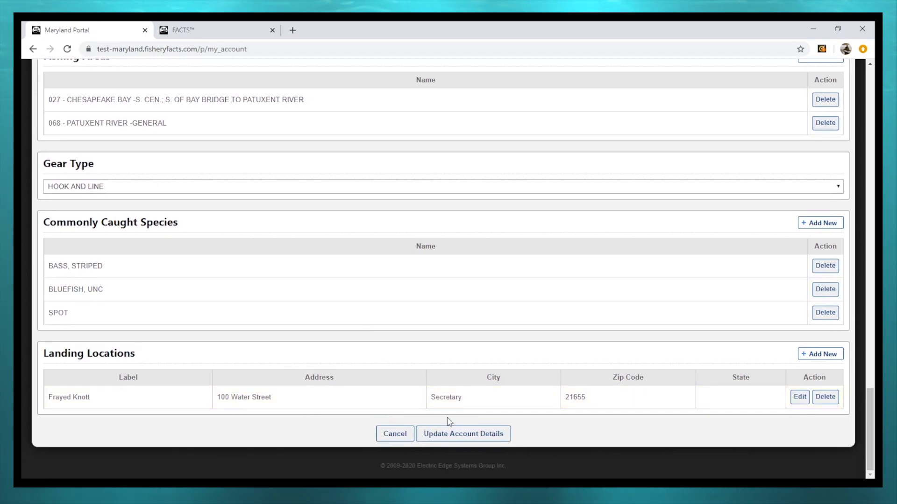
# Save the account with 'Update Account Details' and acknowledge the SUCCESS message.
pyautogui.click(459, 435)
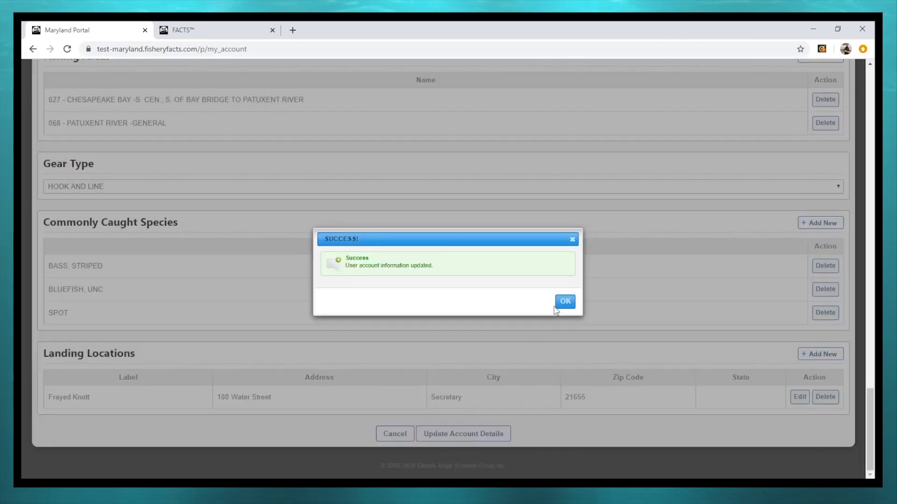
pyautogui.click(565, 303)
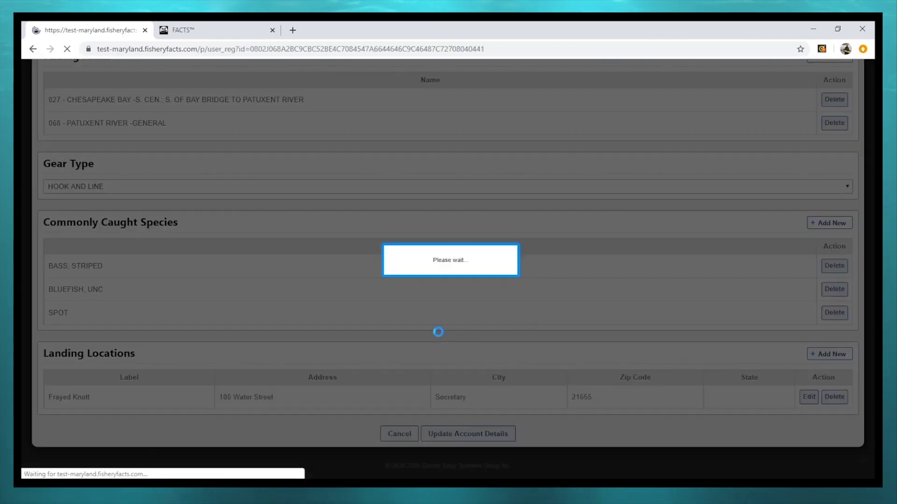